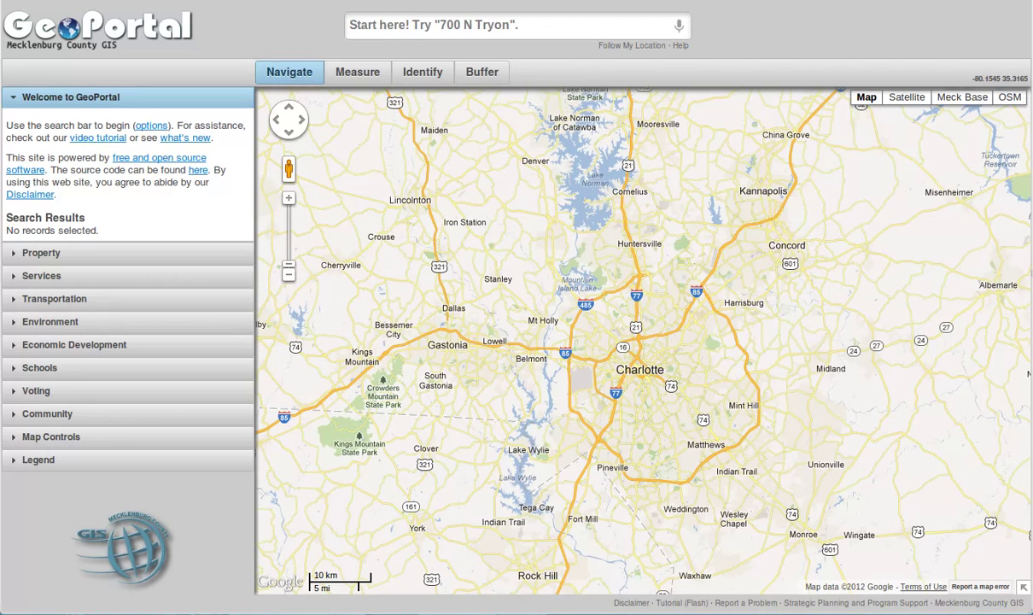
Search '700 n t' and choose the 700 N TRYON ST, CHARLOTTE NC 28202 suggestion.
{"action": "left_click", "coordinate": [600, 33]}
{"action": "type", "text": "700 n"}
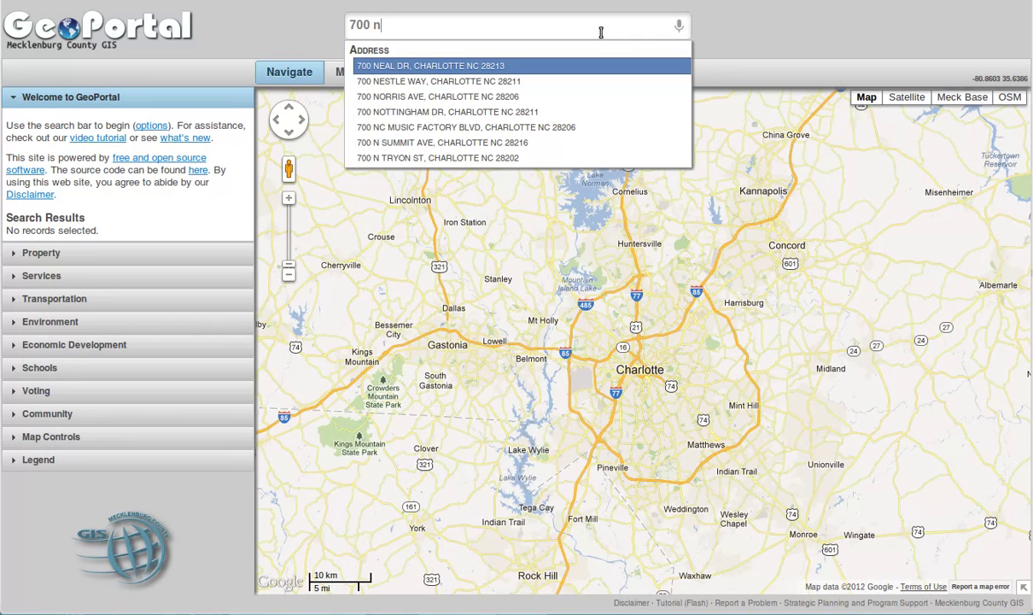
{"action": "type", "text": "tri"}
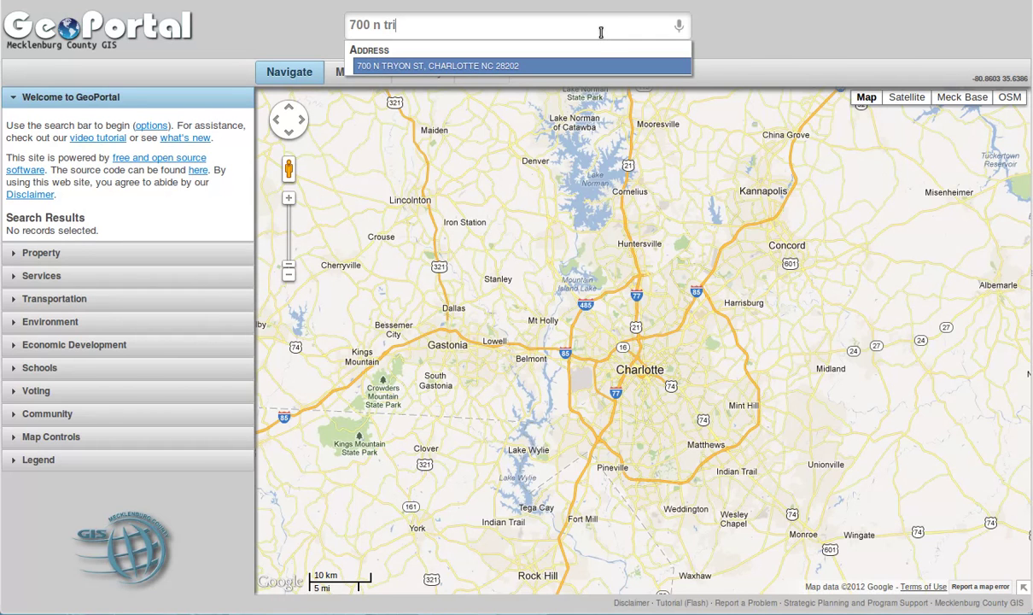
{"action": "key", "text": "BackSpace"}
{"action": "key", "text": "BackSpace"}
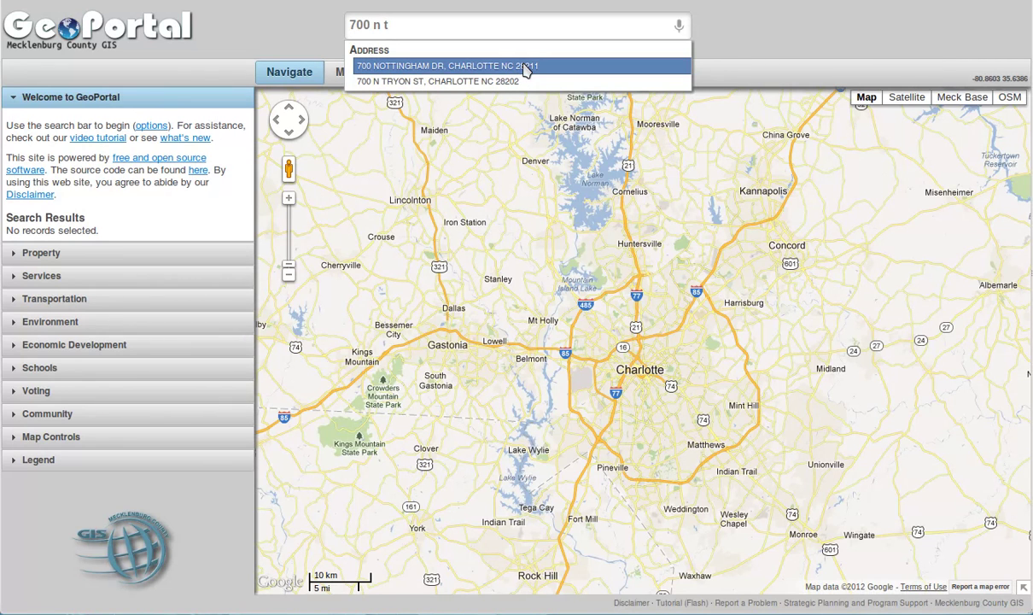
{"action": "key", "text": "Down"}
{"action": "key", "text": "Down"}
{"action": "key", "text": "Up"}
{"action": "key", "text": "Down"}
{"action": "key", "text": "Return"}
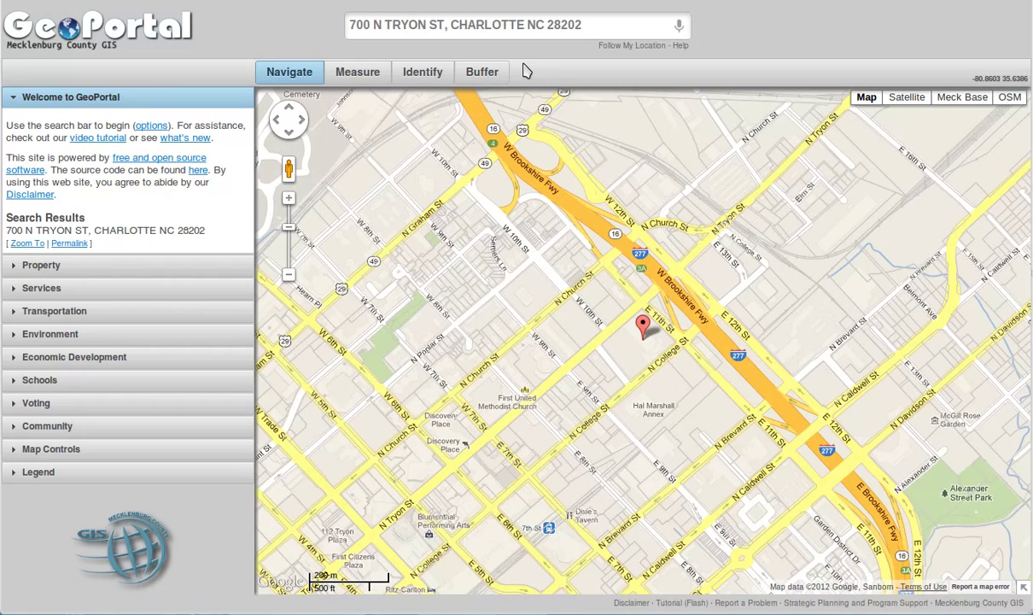
Expand the Property, Services and Environment sections in turn, then reopen Property for parcel 08003101.
{"action": "left_click", "coordinate": [94, 265]}
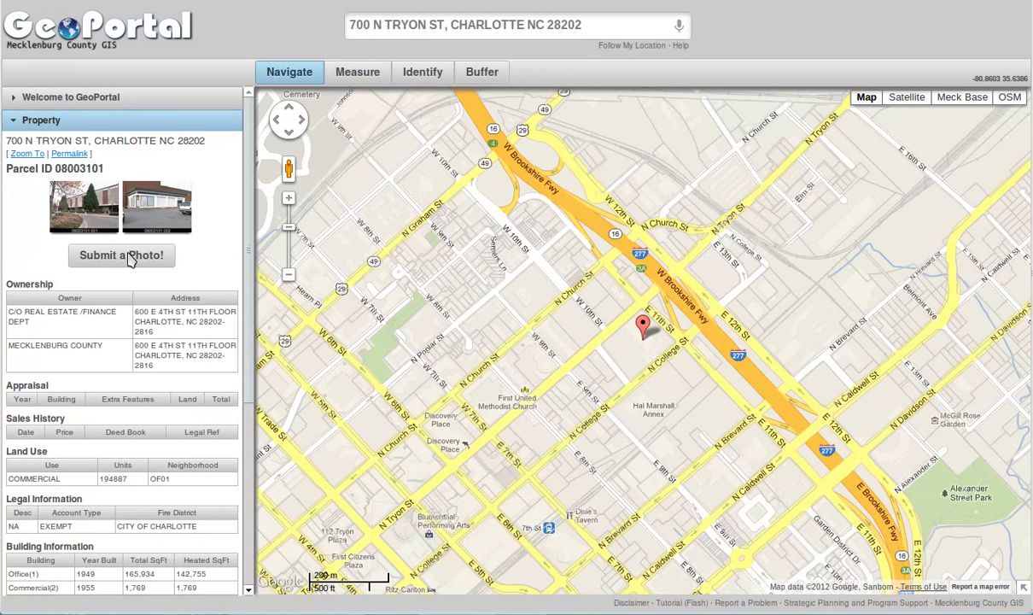
{"action": "scroll", "coordinate": [213, 256], "scroll_direction": "down", "scroll_amount": 5}
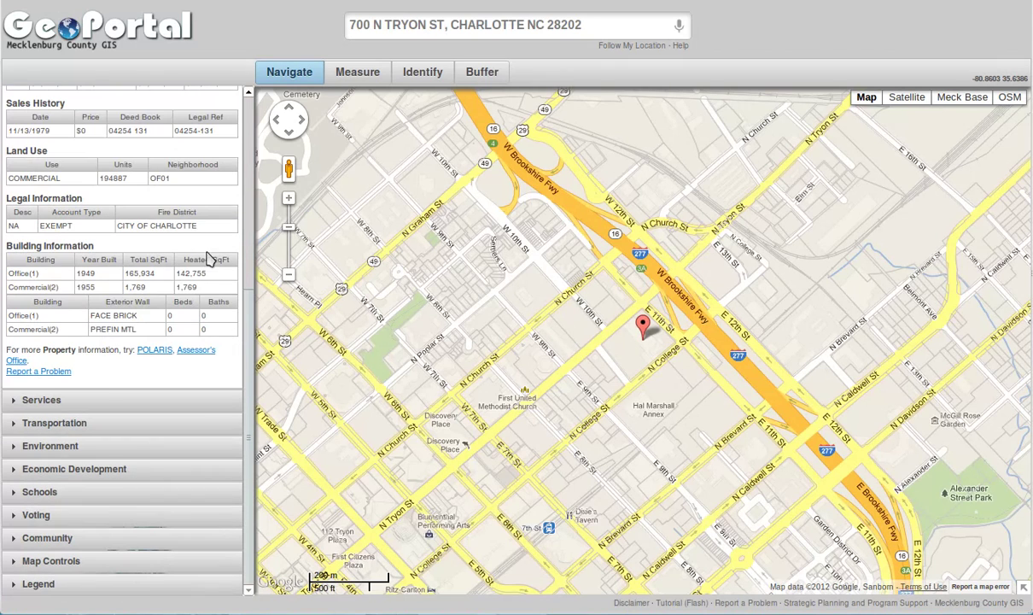
{"action": "left_click", "coordinate": [103, 405]}
{"action": "scroll", "coordinate": [141, 323], "scroll_direction": "down", "scroll_amount": 5}
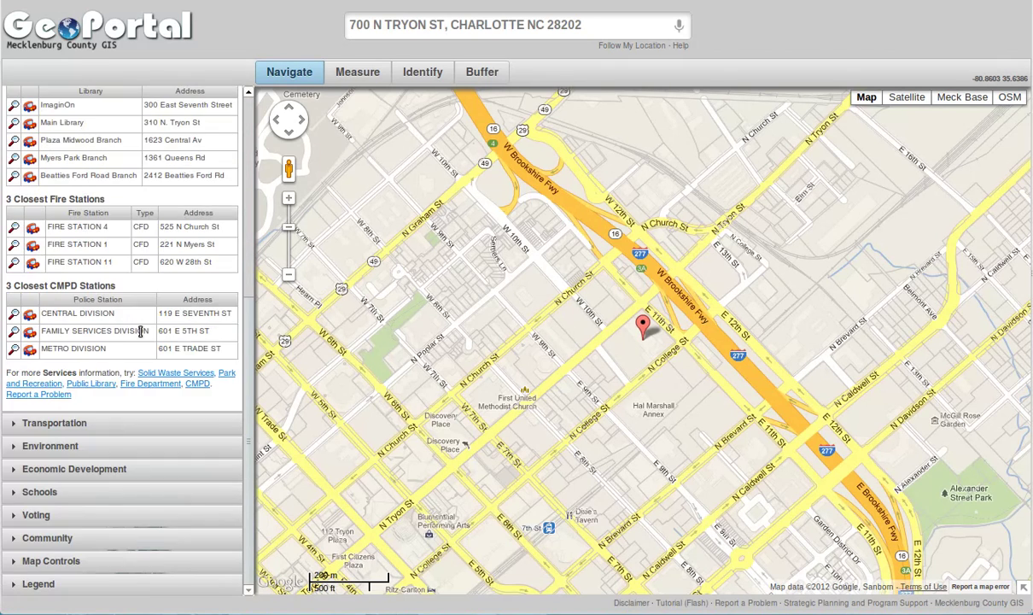
{"action": "left_click", "coordinate": [49, 446]}
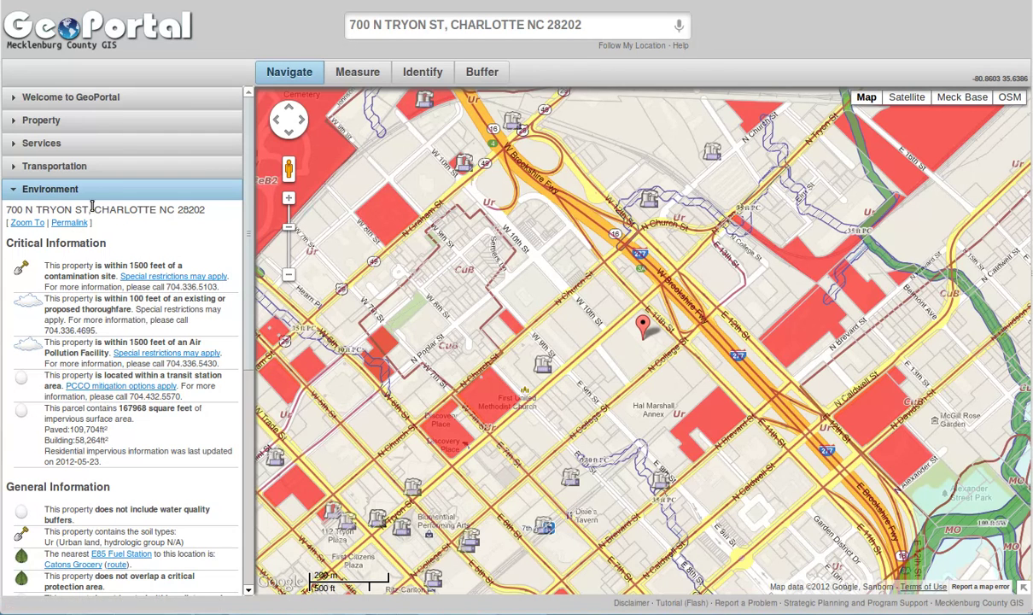
{"action": "left_click", "coordinate": [104, 121]}
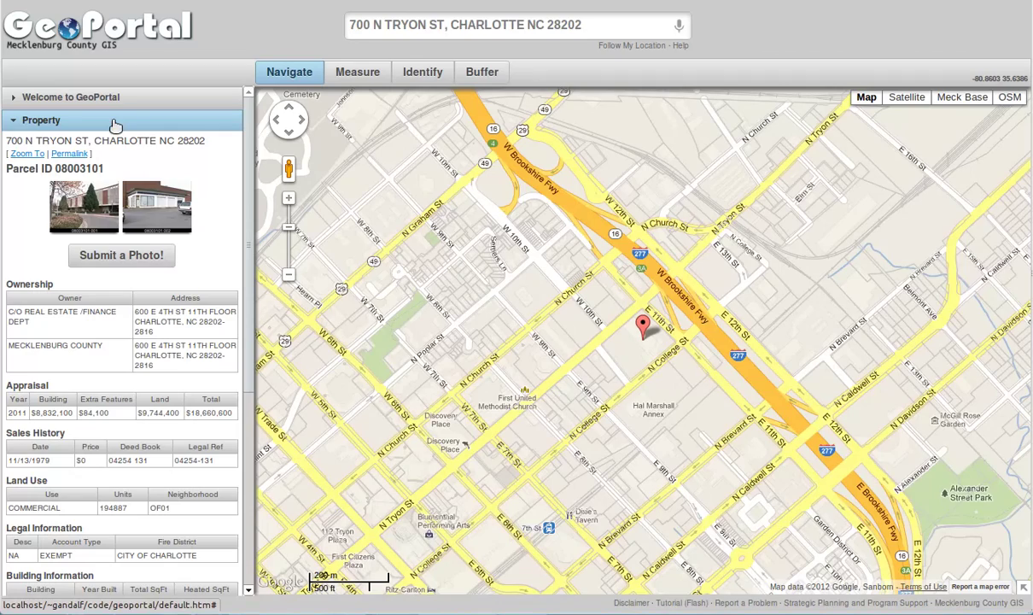
Zoom and pan around downtown Charlotte, then zoom in close on the 700 N Tryon St pin.
{"action": "scroll", "coordinate": [642, 329], "scroll_direction": "up", "scroll_amount": 1}
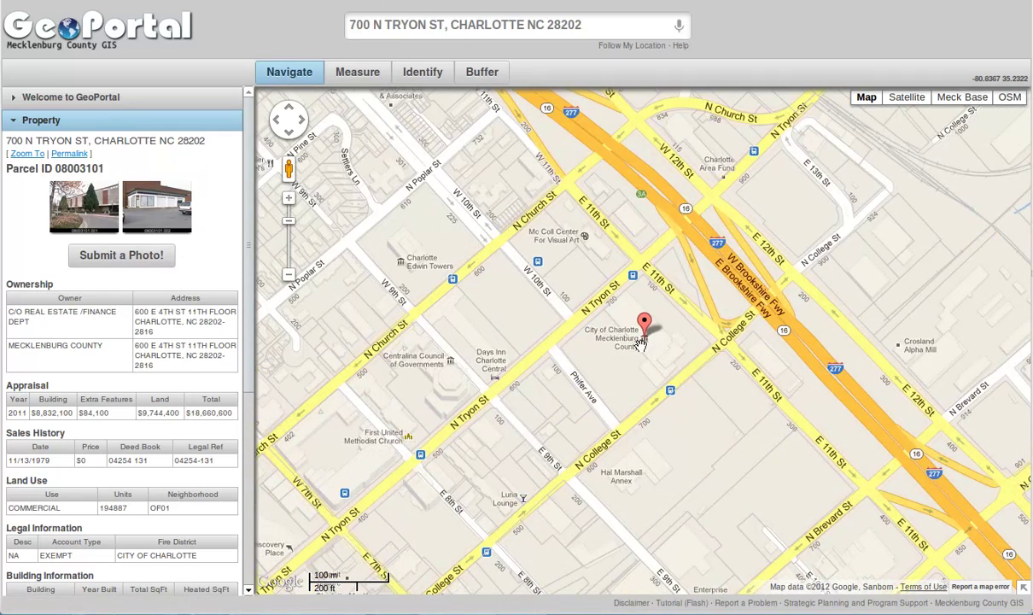
{"action": "scroll", "coordinate": [642, 342], "scroll_direction": "down", "scroll_amount": 2}
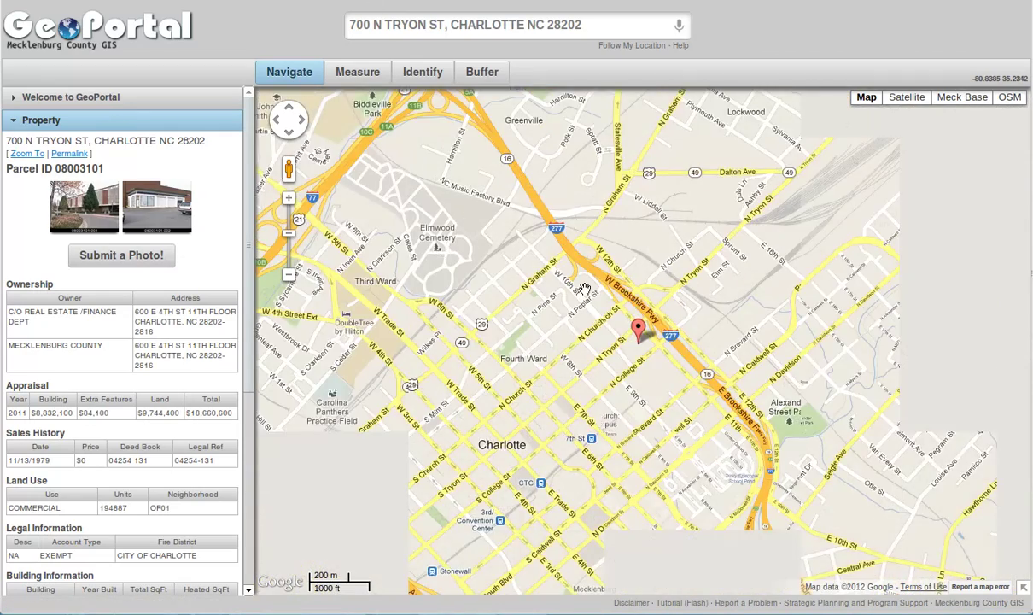
{"action": "left_click_drag", "start_coordinate": [591, 373], "coordinate": [629, 340]}
{"action": "mouse_move", "coordinate": [474, 310]}
{"action": "left_mouse_down"}
{"action": "mouse_move", "coordinate": [733, 342]}
{"action": "mouse_move", "coordinate": [516, 368]}
{"action": "mouse_move", "coordinate": [506, 359]}
{"action": "left_mouse_up"}
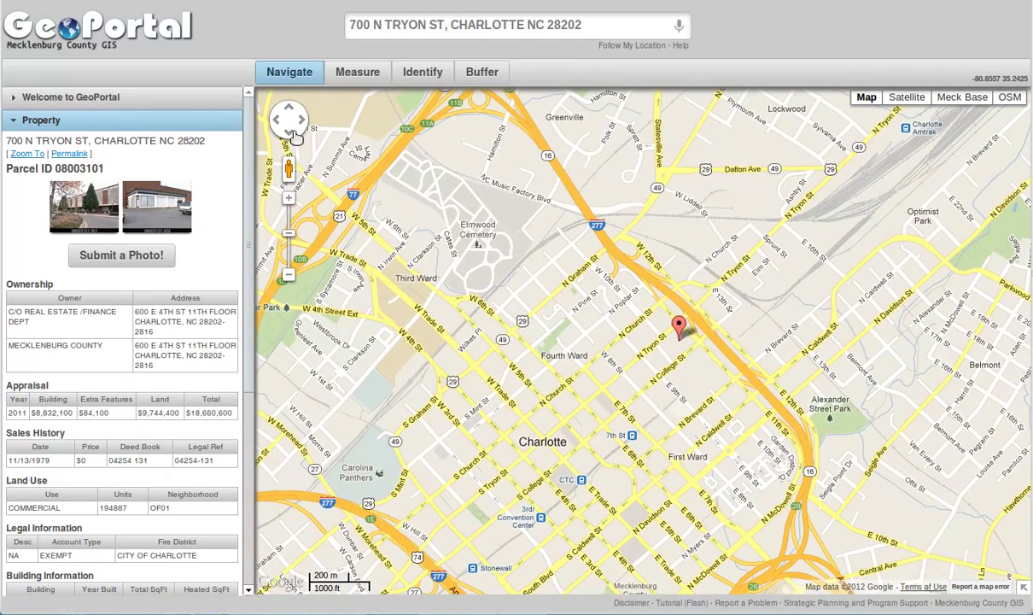
{"action": "scroll", "coordinate": [651, 318], "scroll_direction": "up", "scroll_amount": 2}
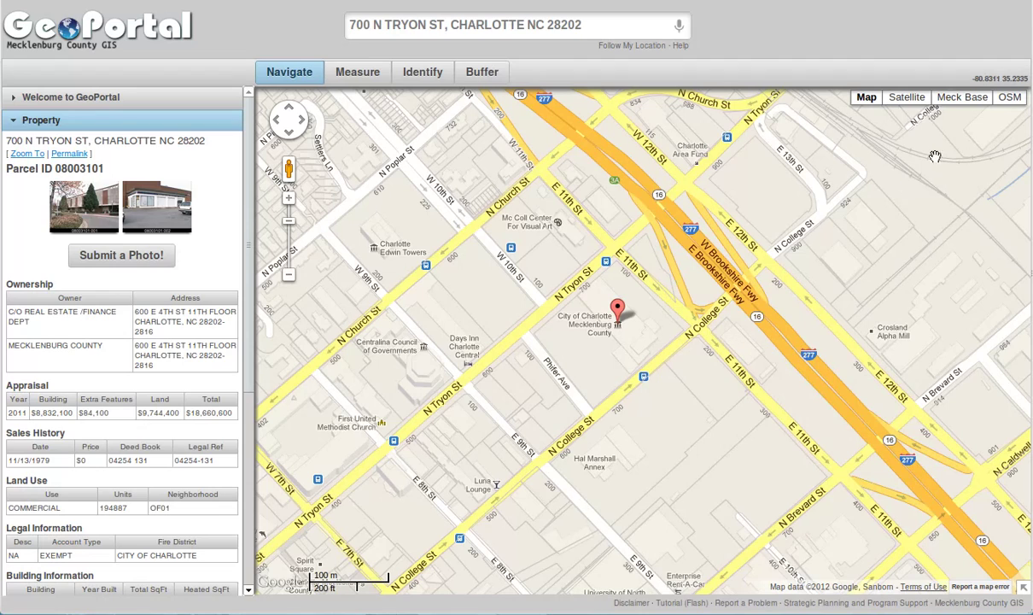
{"action": "left_click", "coordinate": [908, 101]}
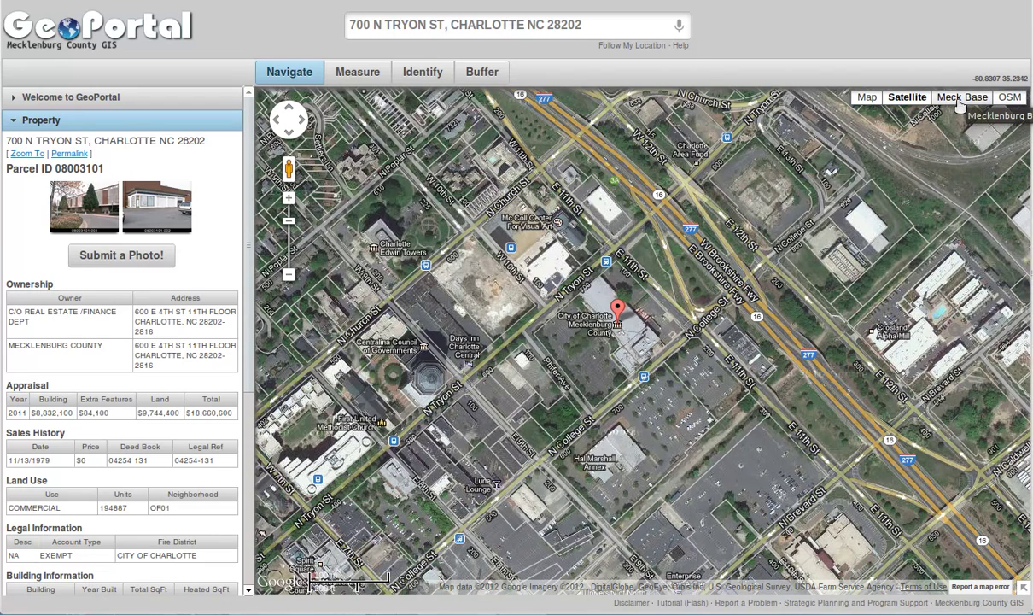
{"action": "left_click", "coordinate": [959, 100]}
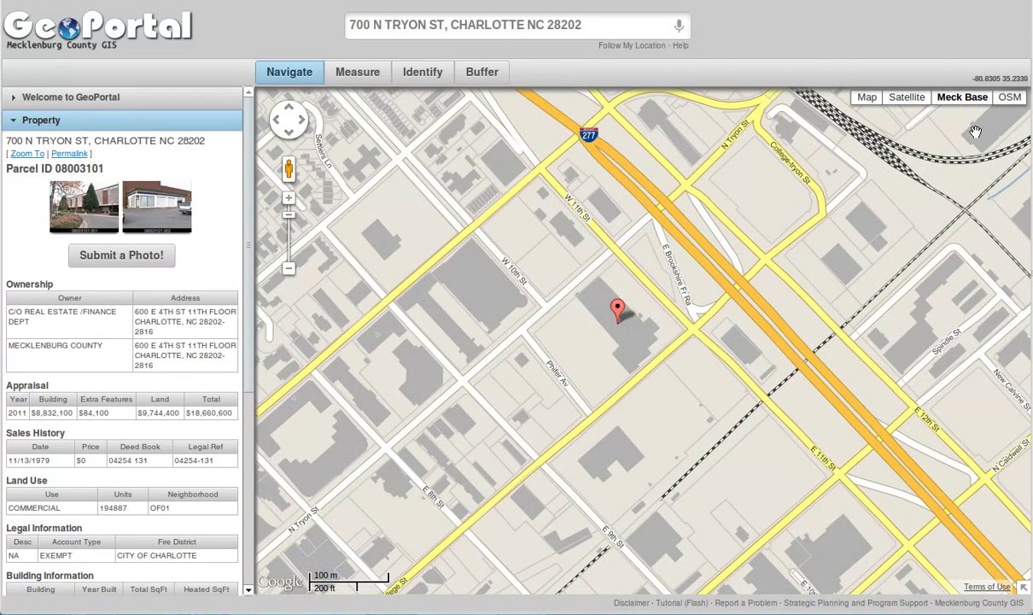
{"action": "left_click", "coordinate": [1012, 100]}
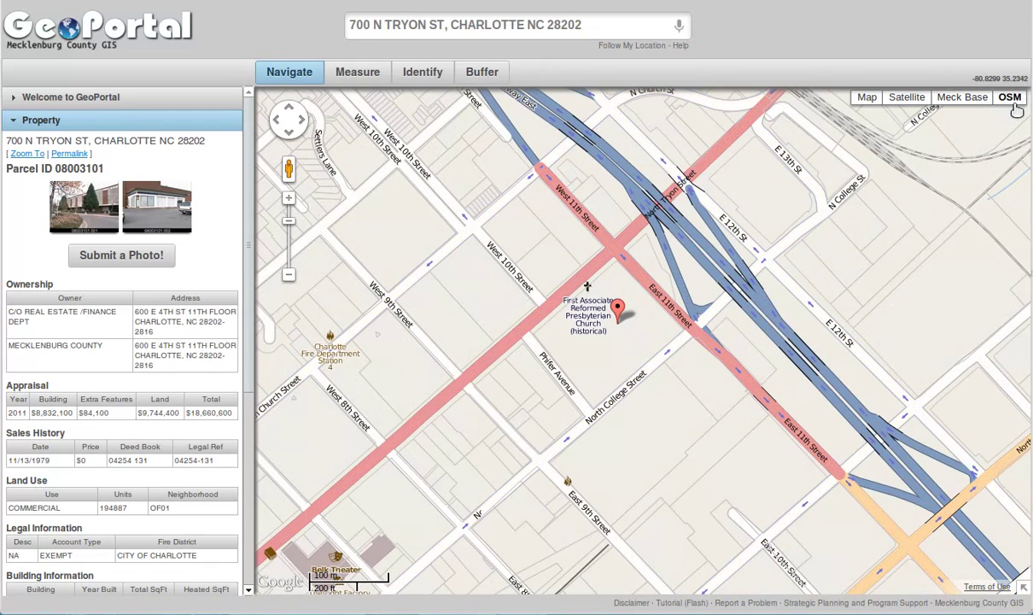
{"action": "left_click", "coordinate": [866, 98]}
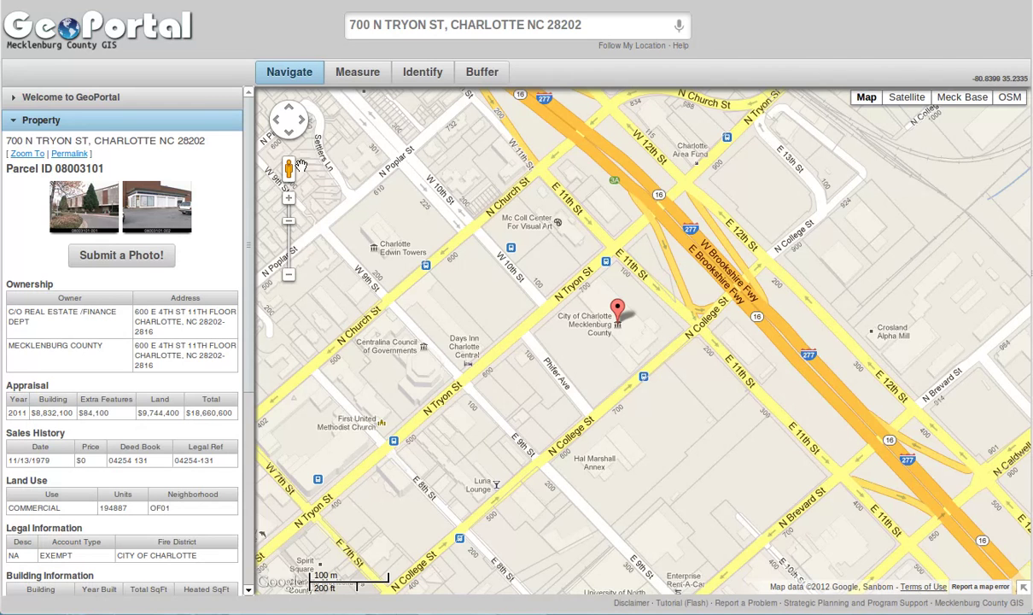
Look along East 11th Street in Street View, then close it and collapse the Property section.
{"action": "left_click_drag", "start_coordinate": [289, 169], "coordinate": [698, 329]}
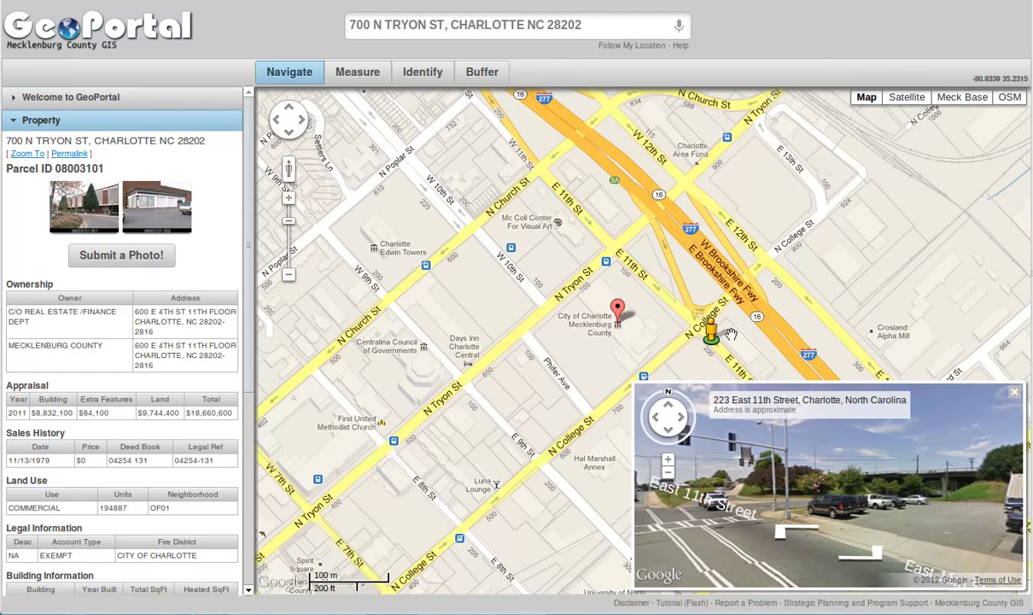
{"action": "left_click_drag", "start_coordinate": [887, 435], "coordinate": [716, 454]}
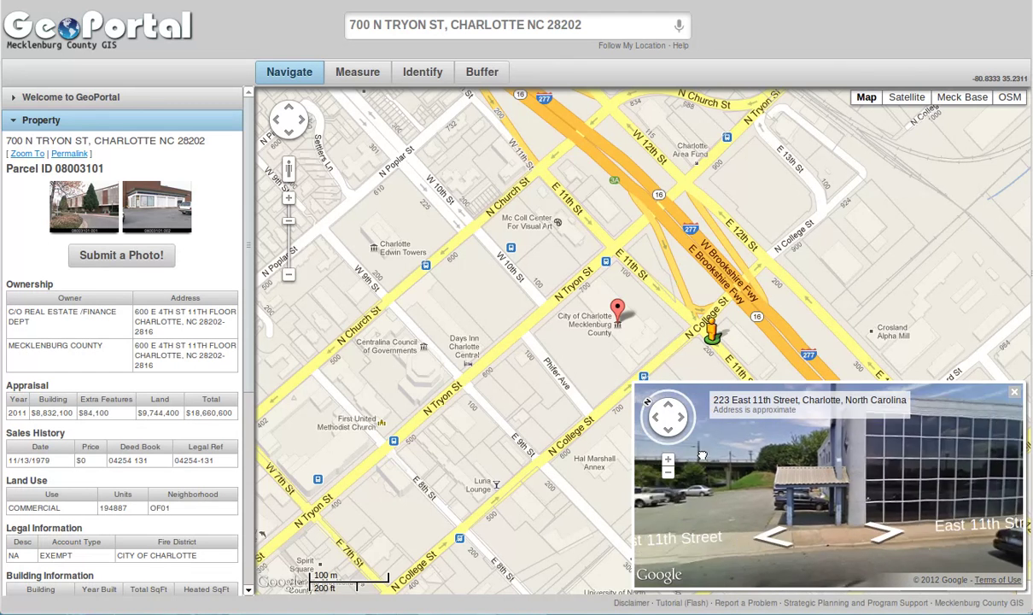
{"action": "left_click", "coordinate": [862, 435]}
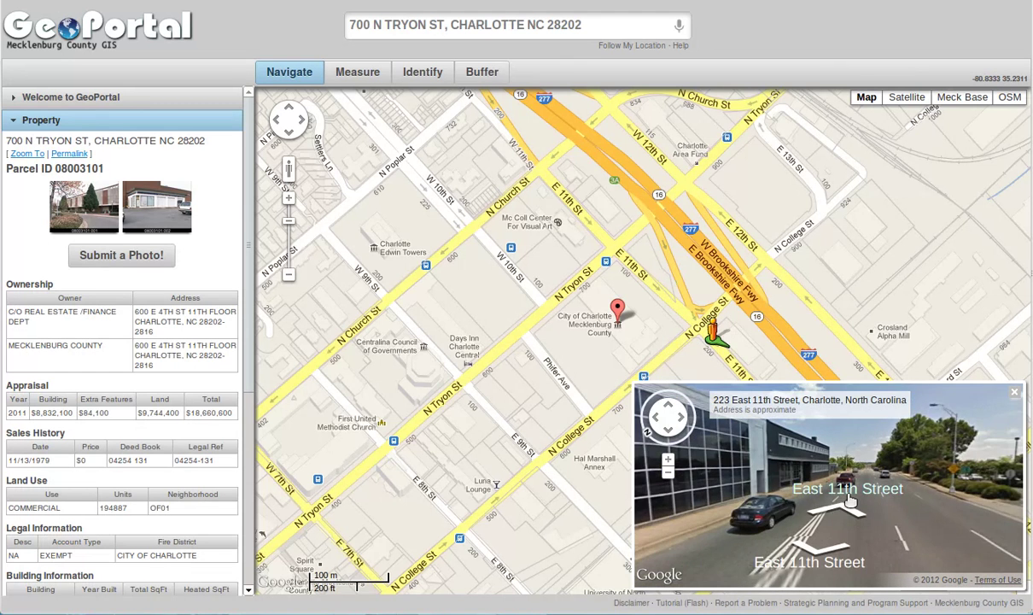
{"action": "left_click", "coordinate": [801, 478]}
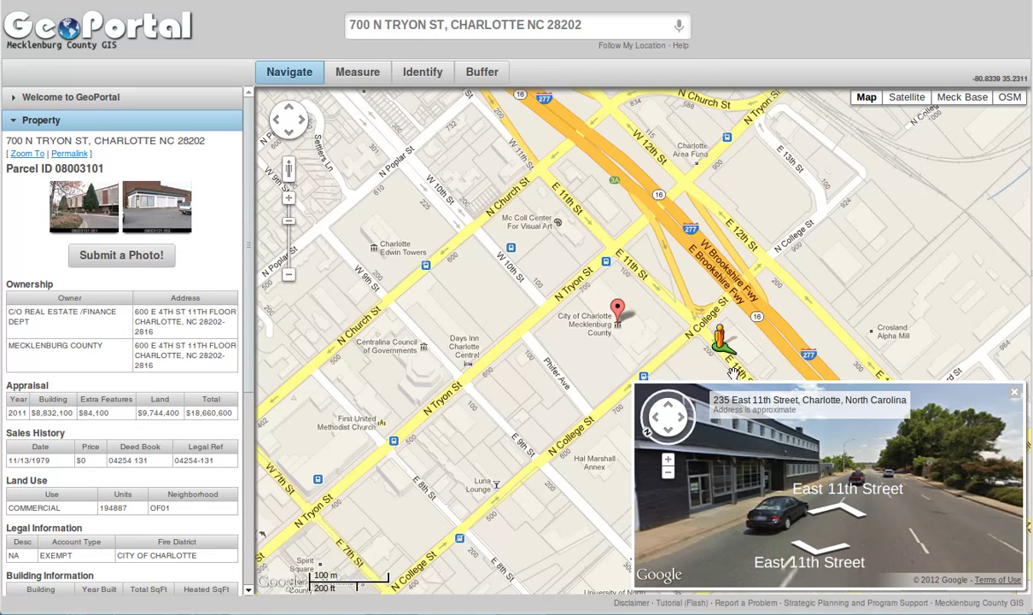
{"action": "left_click_drag", "start_coordinate": [855, 444], "coordinate": [837, 456]}
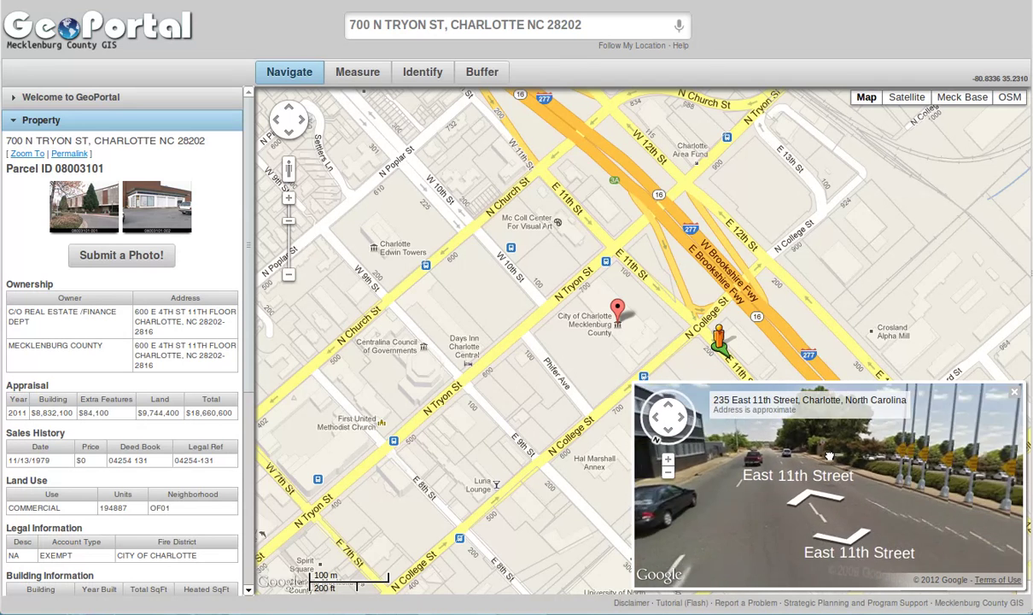
{"action": "left_click", "coordinate": [885, 463]}
{"action": "left_click", "coordinate": [885, 464]}
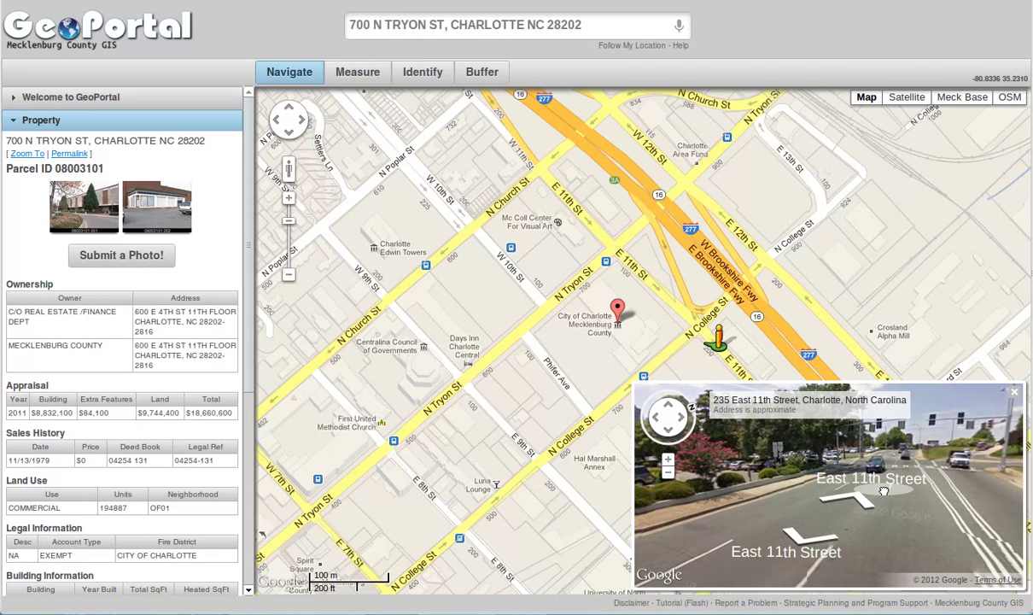
{"action": "left_click", "coordinate": [1014, 395]}
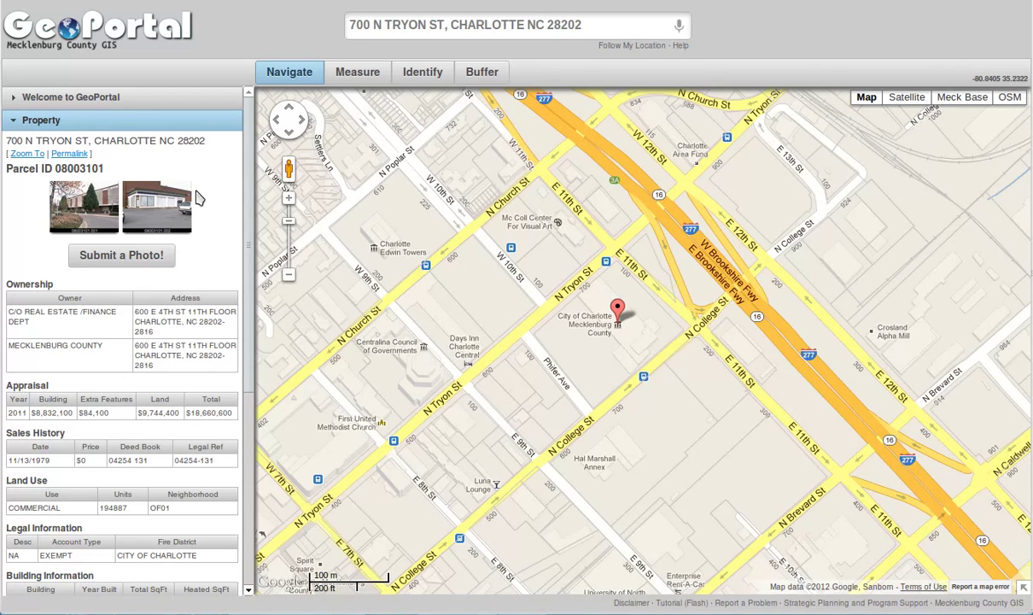
{"action": "left_click", "coordinate": [150, 125]}
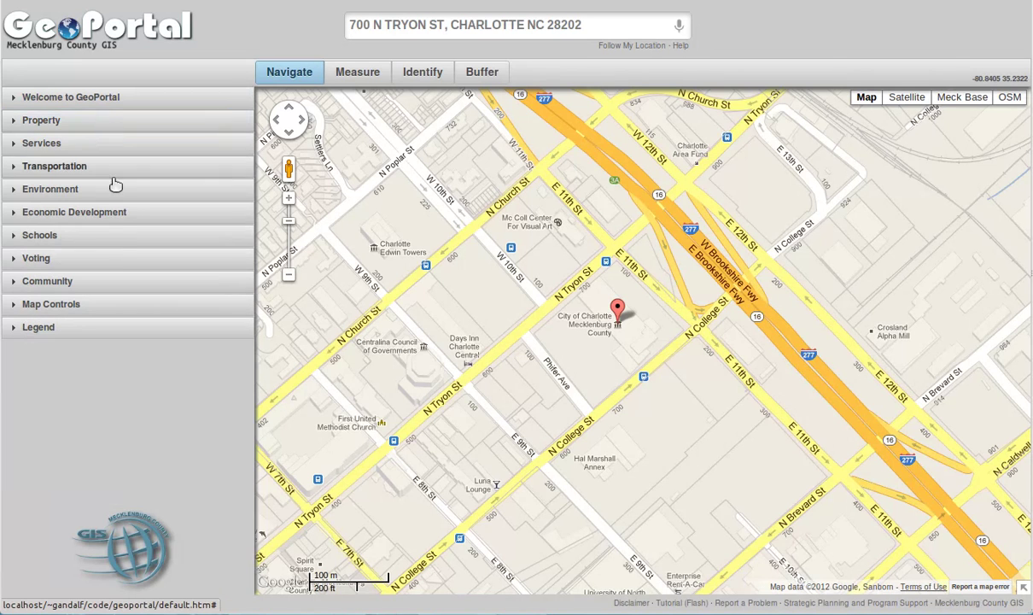
Expand Map Controls and briefly toggle the custom map layer on, then off again.
{"action": "left_click", "coordinate": [52, 303]}
{"action": "scroll", "coordinate": [224, 364], "scroll_direction": "down", "scroll_amount": 1}
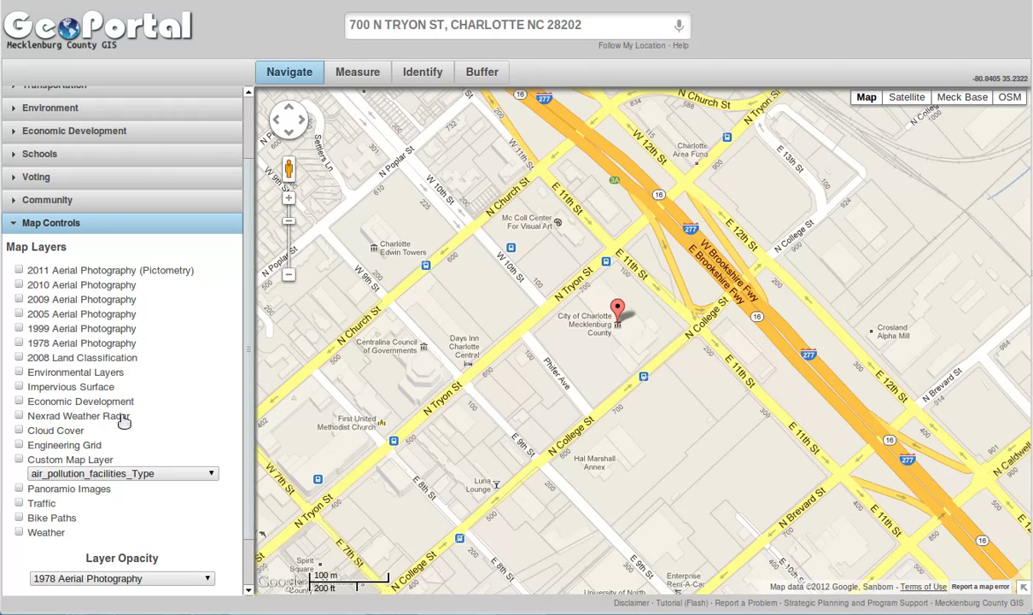
{"action": "left_click", "coordinate": [18, 459]}
{"action": "left_click", "coordinate": [108, 475]}
{"action": "scroll", "coordinate": [209, 565], "scroll_direction": "down", "scroll_amount": 12}
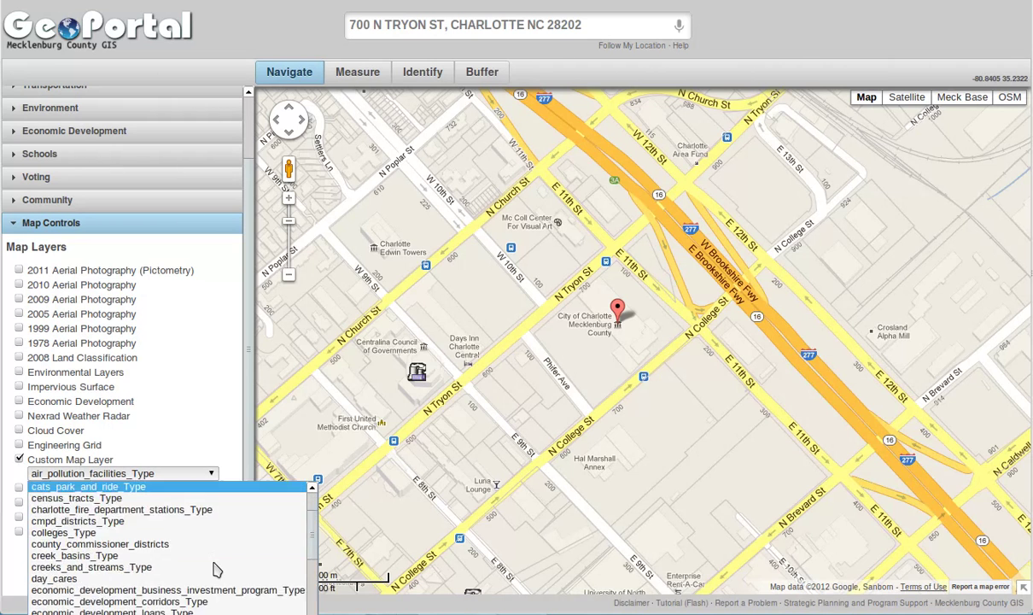
{"action": "scroll", "coordinate": [161, 561], "scroll_direction": "up", "scroll_amount": 12}
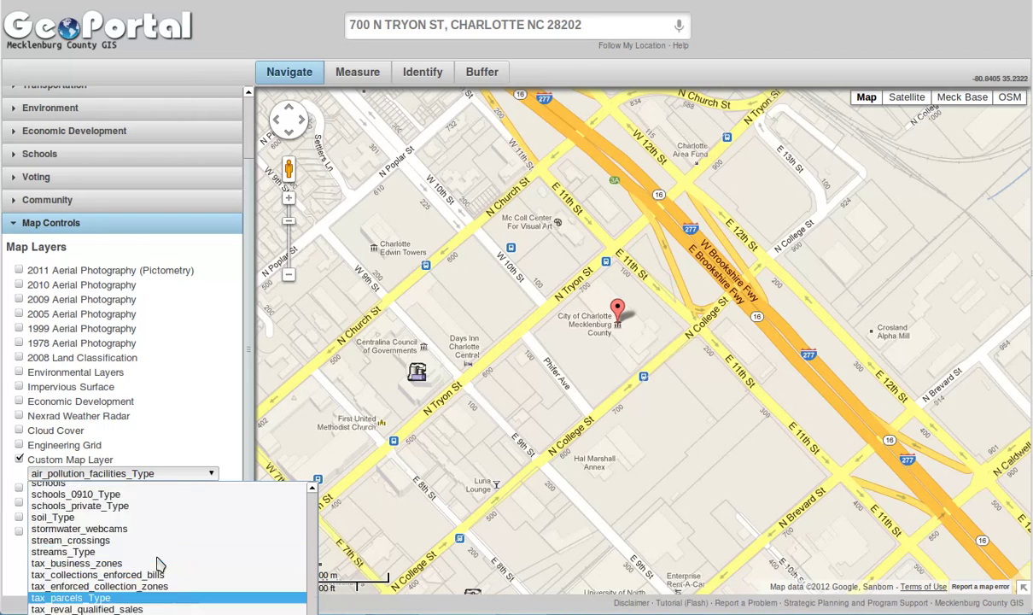
{"action": "left_click", "coordinate": [19, 459]}
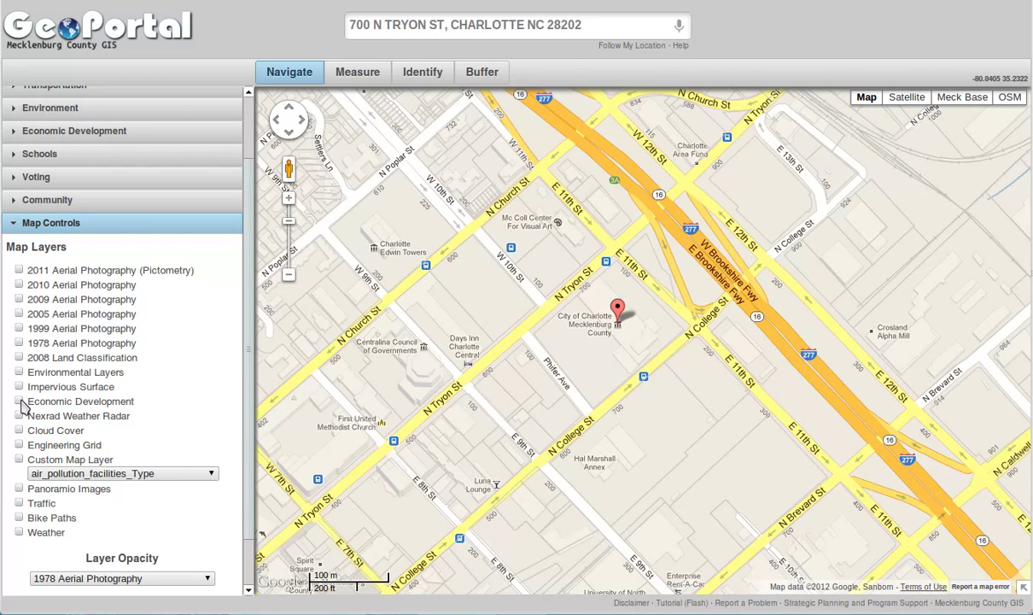
Turn on Environmental Layers and push its Layer Opacity slider fully toward data.
{"action": "left_click", "coordinate": [19, 372]}
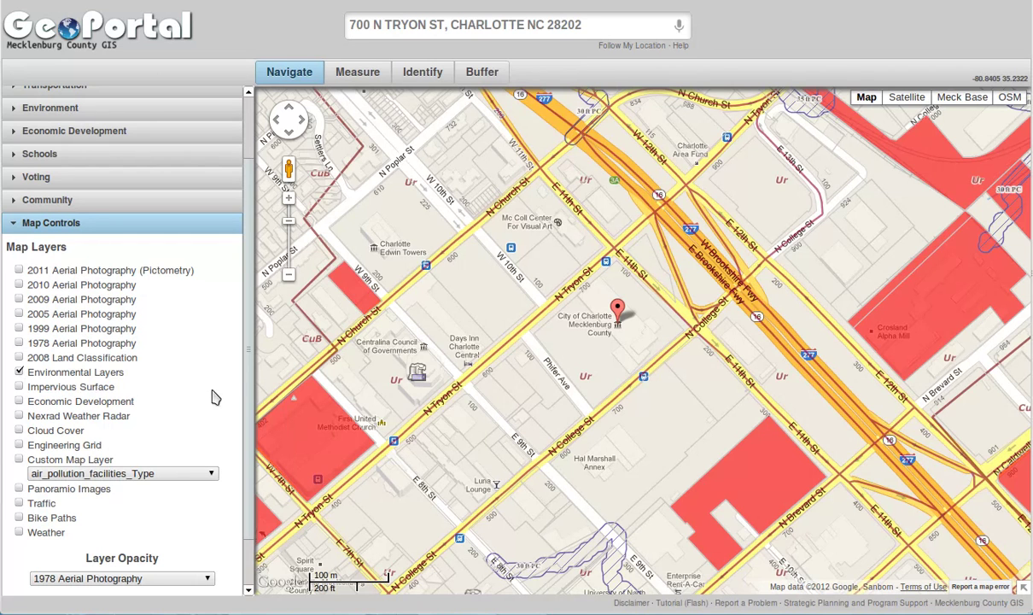
{"action": "scroll", "coordinate": [230, 384], "scroll_direction": "down", "scroll_amount": 1}
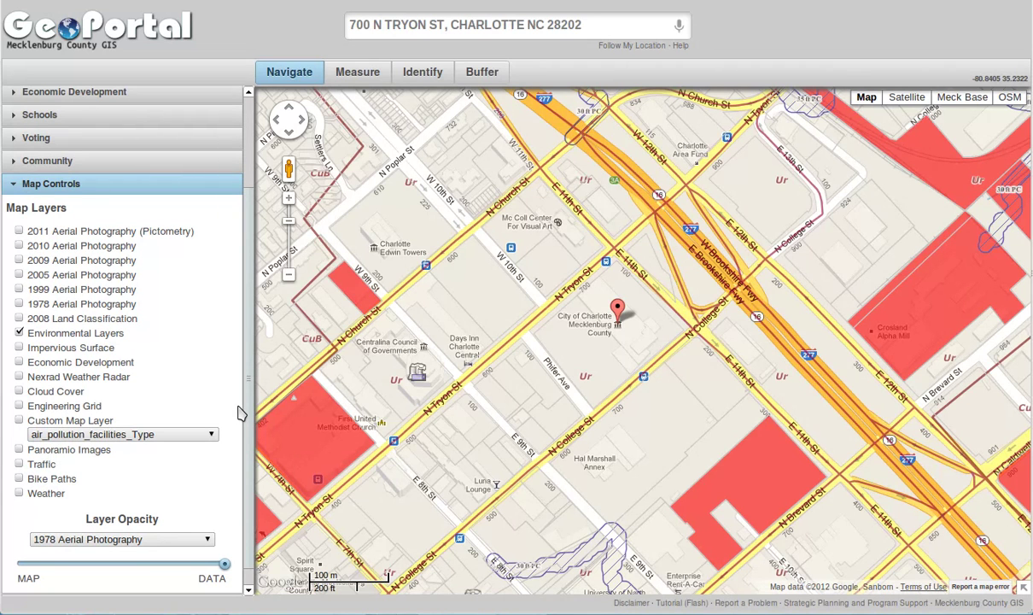
{"action": "left_click", "coordinate": [137, 539]}
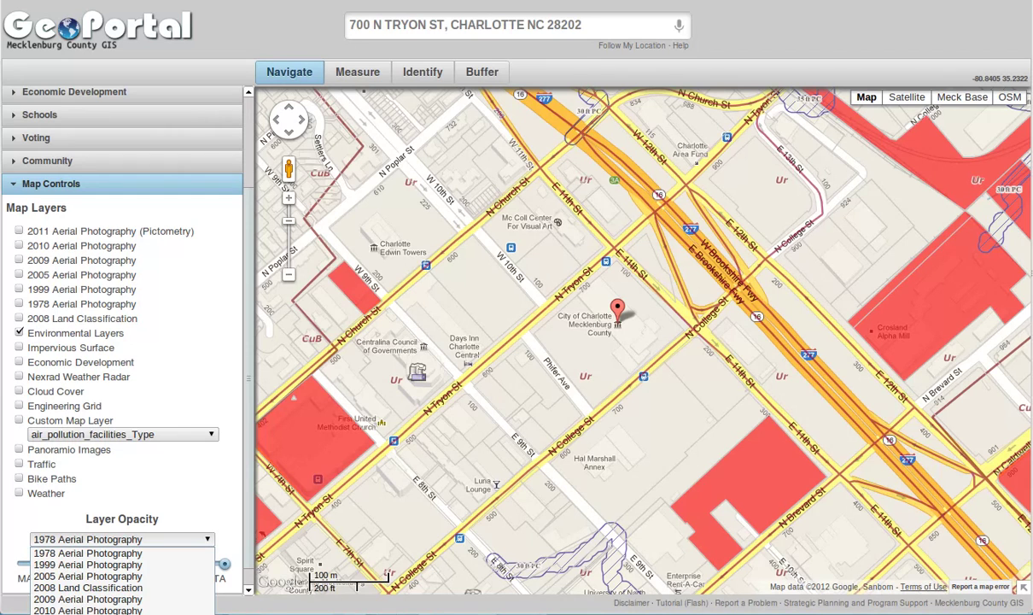
{"action": "left_click", "coordinate": [120, 611]}
{"action": "left_click_drag", "start_coordinate": [134, 566], "coordinate": [222, 574]}
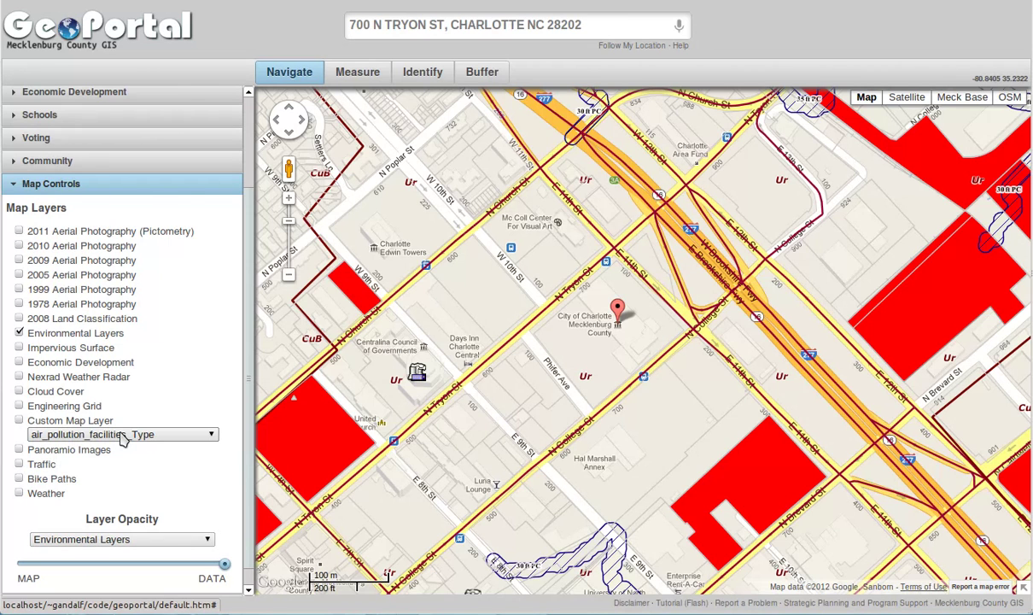
Preview search suggestions for parcel ID 11111111, road 'elizabeth' and intersection 'ruth &', then clear the search.
{"action": "left_click", "coordinate": [606, 25]}
{"action": "triple_click", "coordinate": [607, 24]}
{"action": "type", "text": "11111111"}
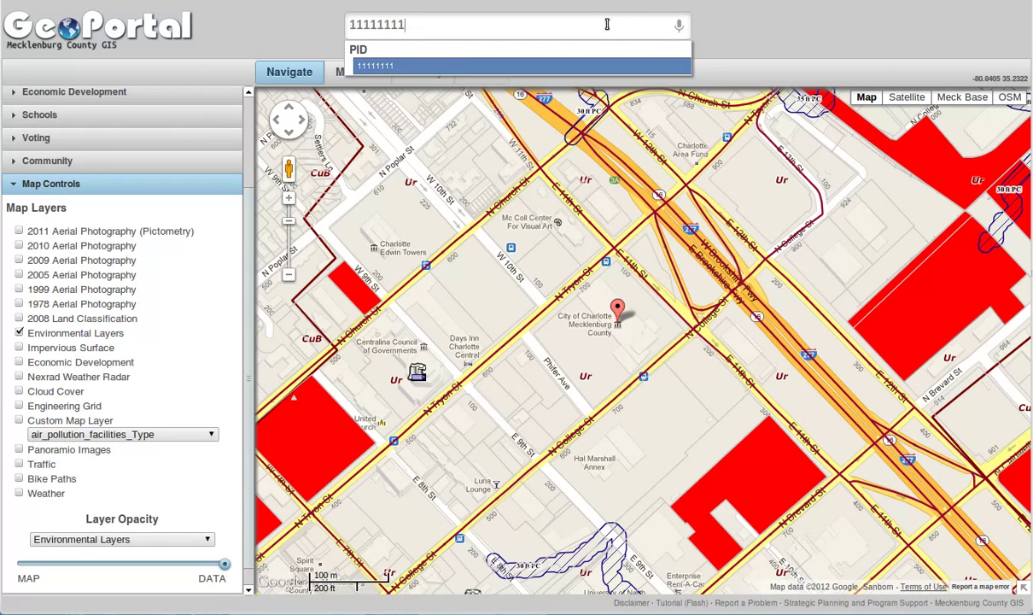
{"action": "triple_click", "coordinate": [606, 24]}
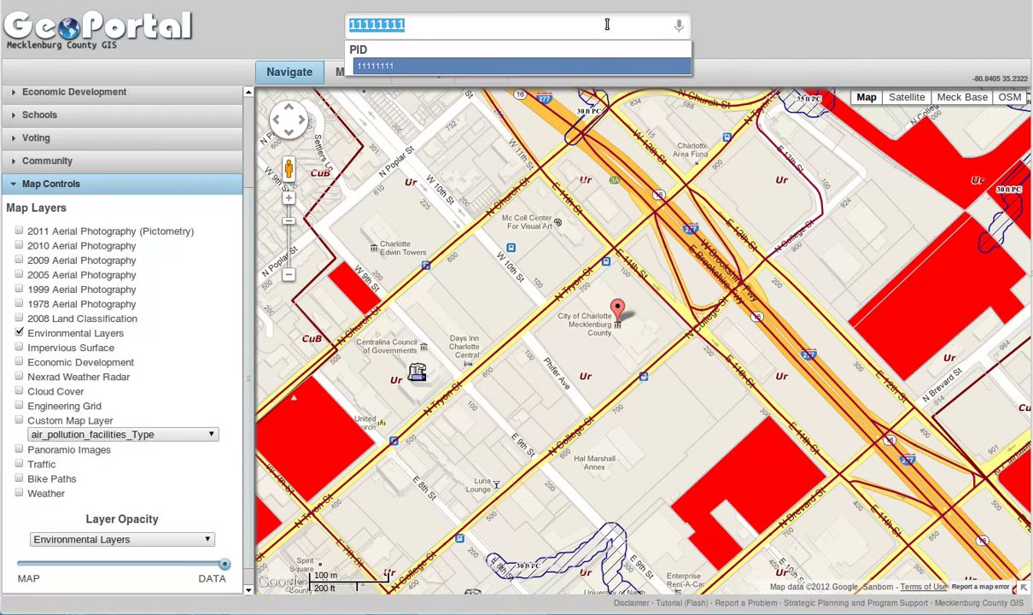
{"action": "type", "text": "elizabeth"}
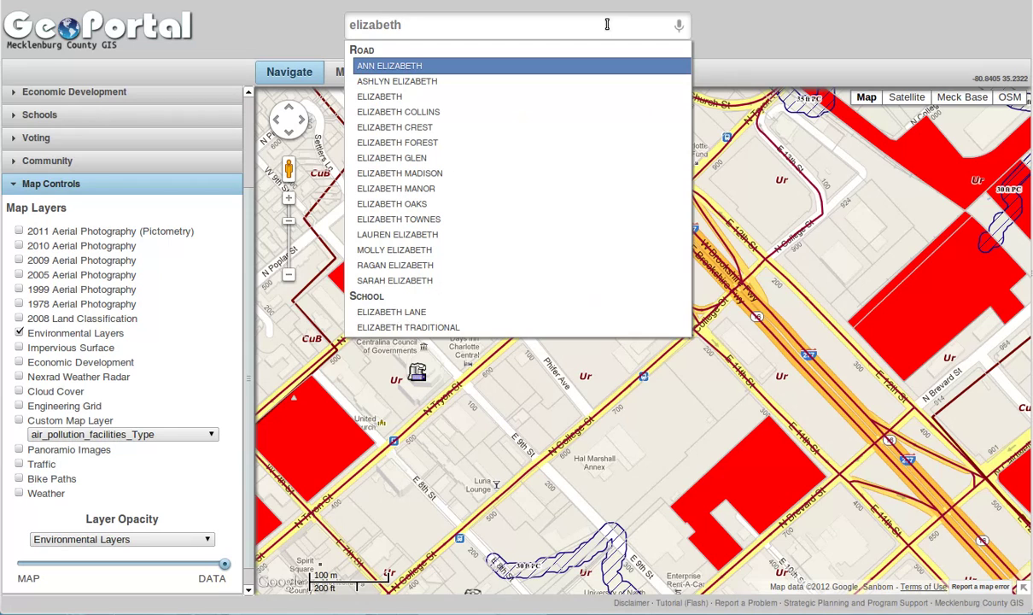
{"action": "triple_click", "coordinate": [607, 24]}
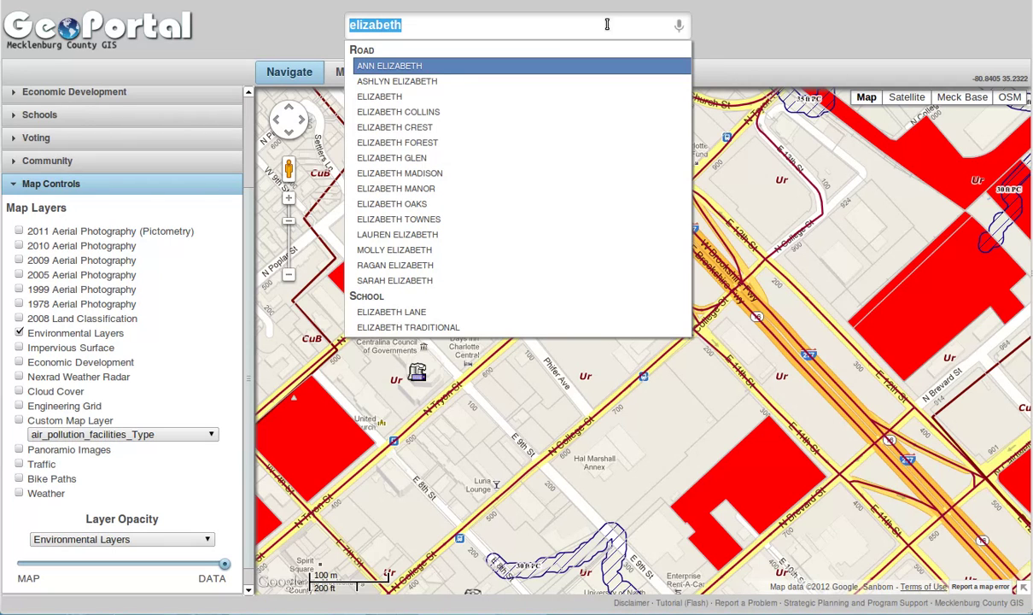
{"action": "type", "text": "ruth &"}
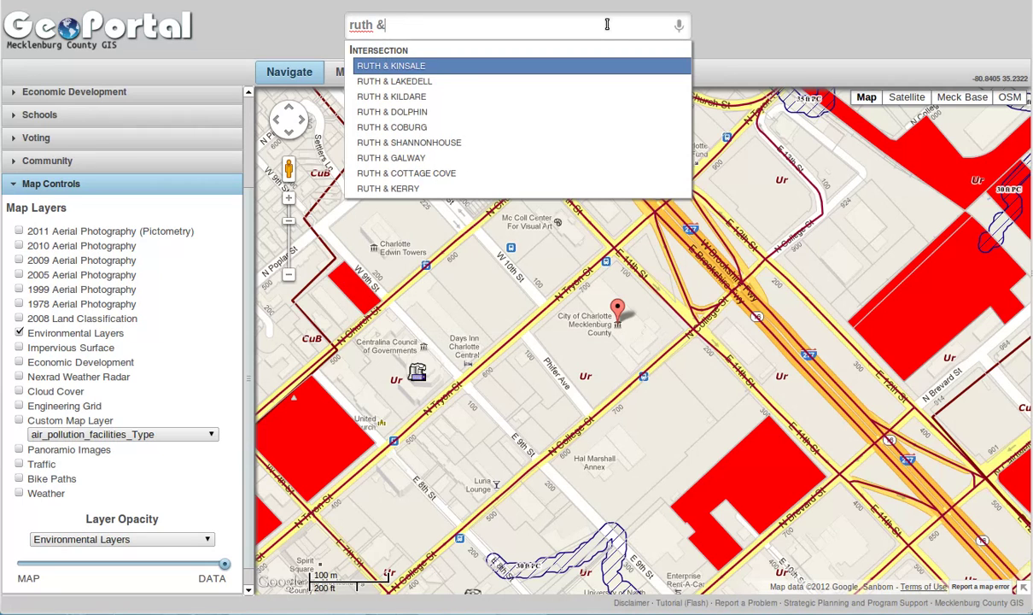
{"action": "triple_click", "coordinate": [607, 24]}
{"action": "key", "text": "BackSpace"}
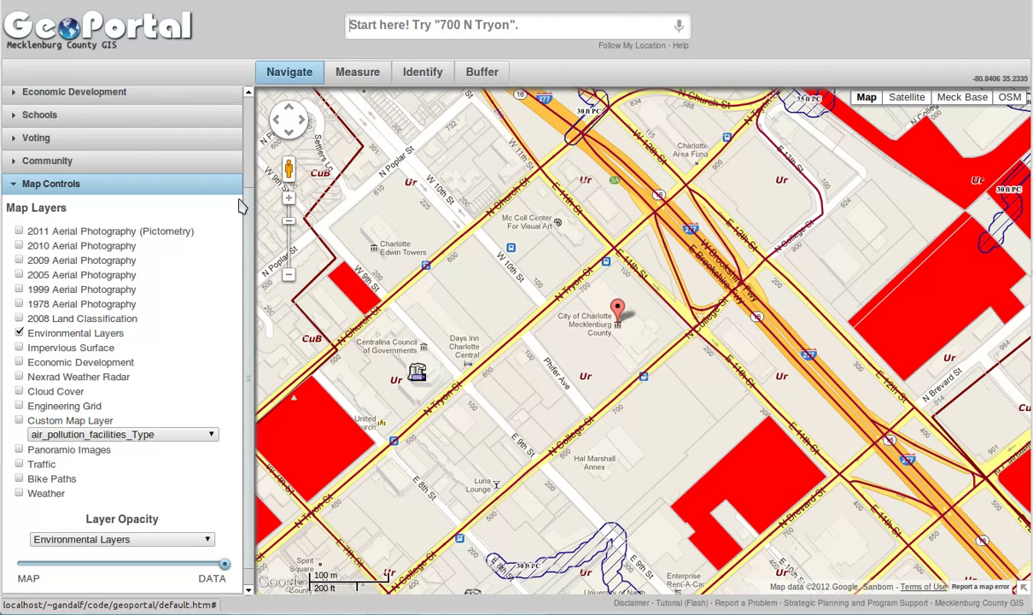
Expand Welcome to GeoPortal, read the What's New notes and close them.
{"action": "scroll", "coordinate": [239, 200], "scroll_direction": "up", "scroll_amount": 3}
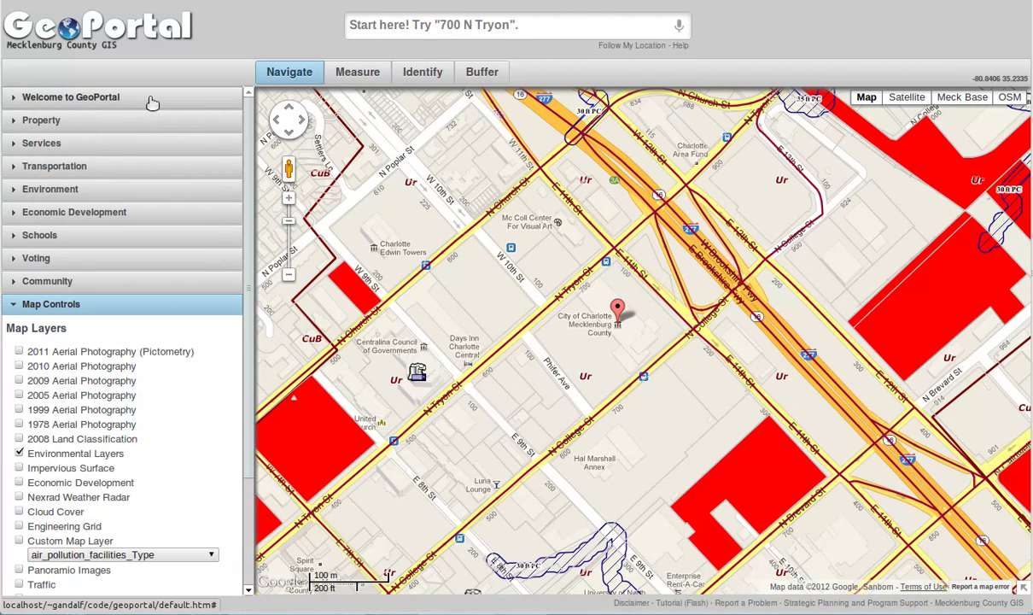
{"action": "left_click", "coordinate": [149, 99]}
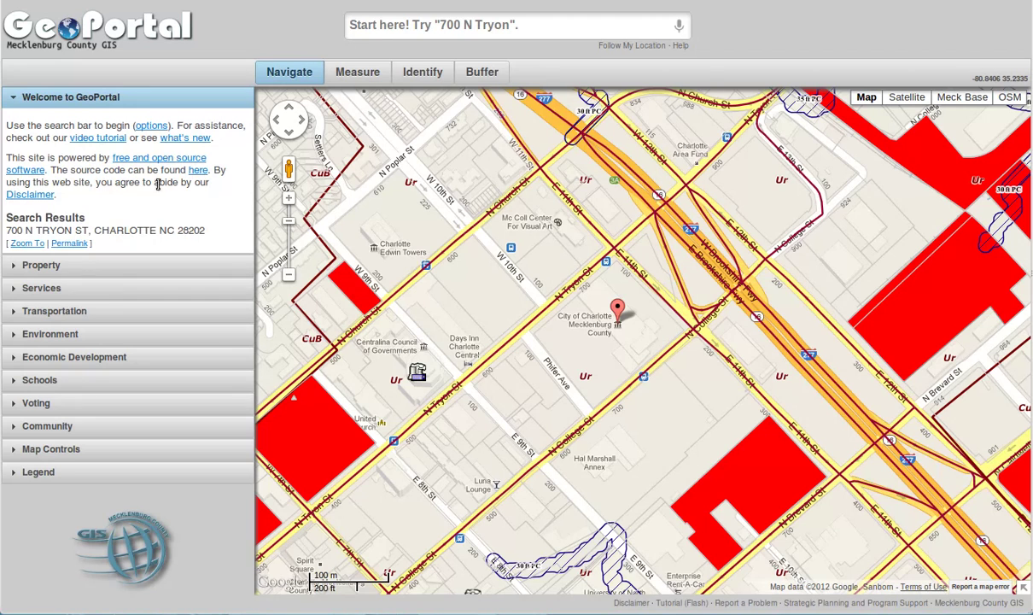
{"action": "left_click", "coordinate": [187, 141]}
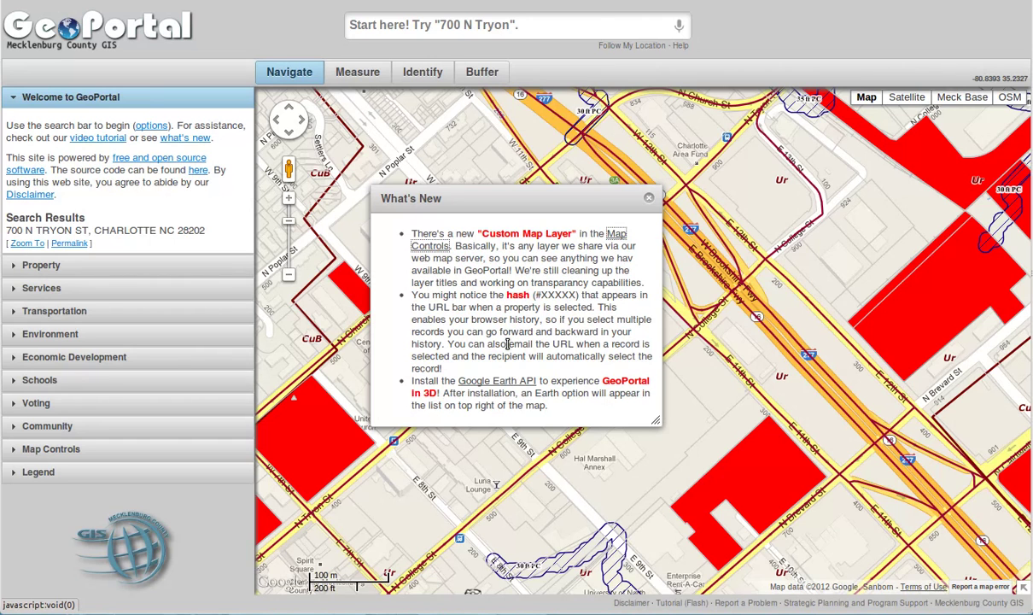
{"action": "left_click", "coordinate": [648, 199]}
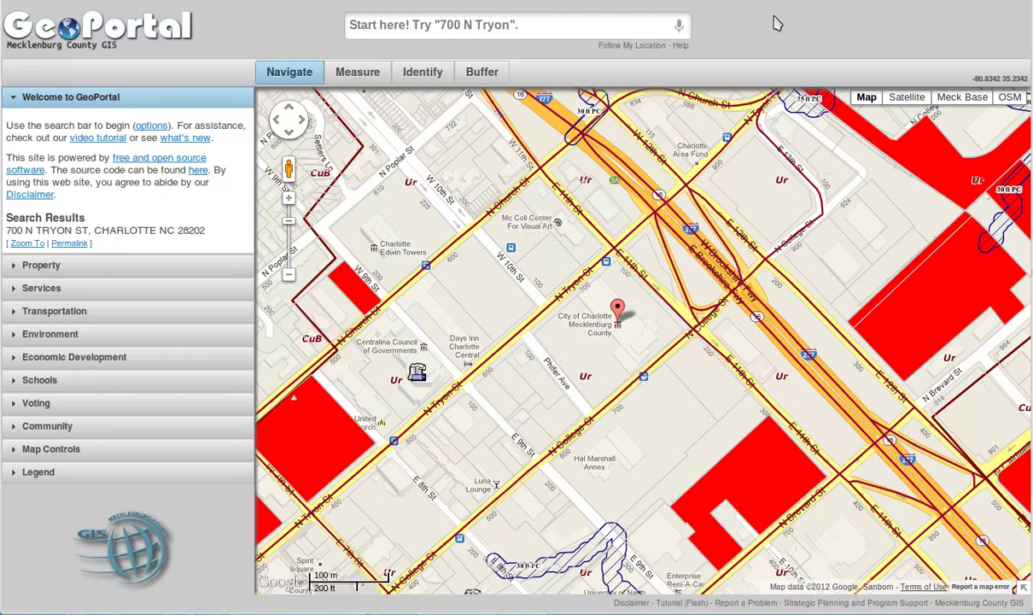